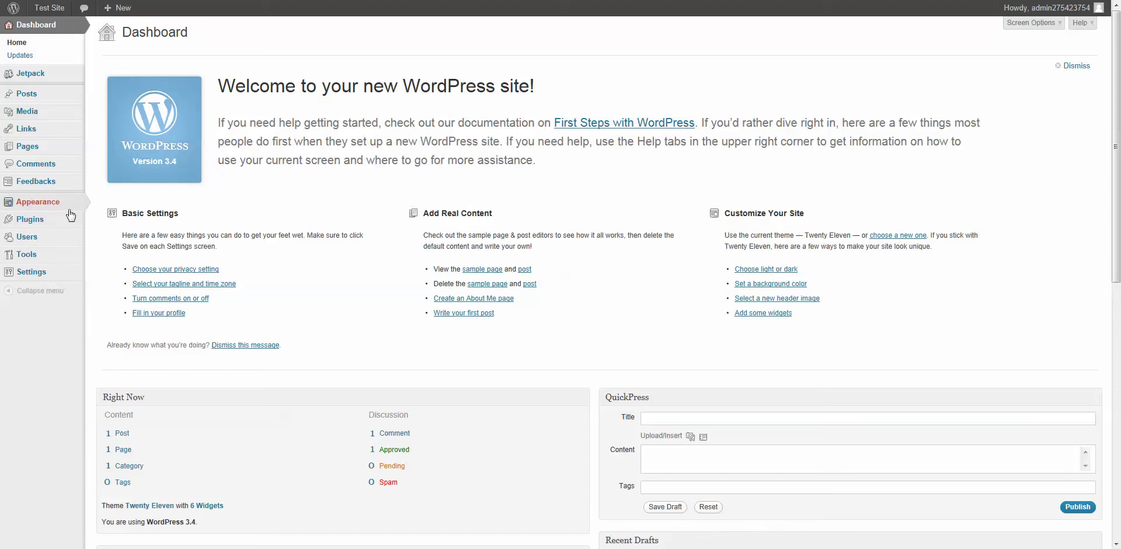
# - Look over the installed themes and the site's front page, and return to the dashboard
pyautogui.moveTo(50, 208)
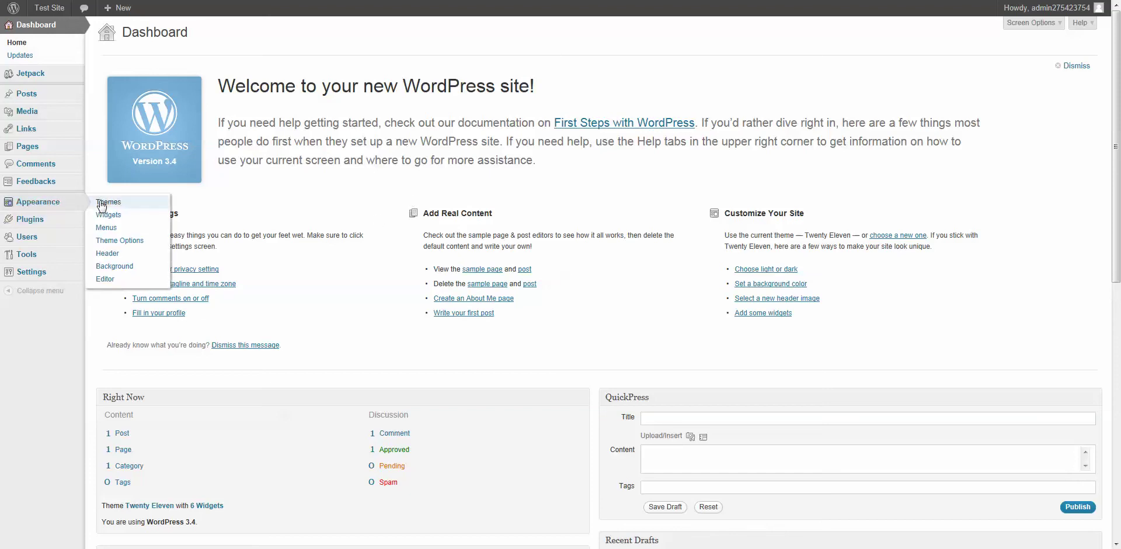
pyautogui.click(101, 203)
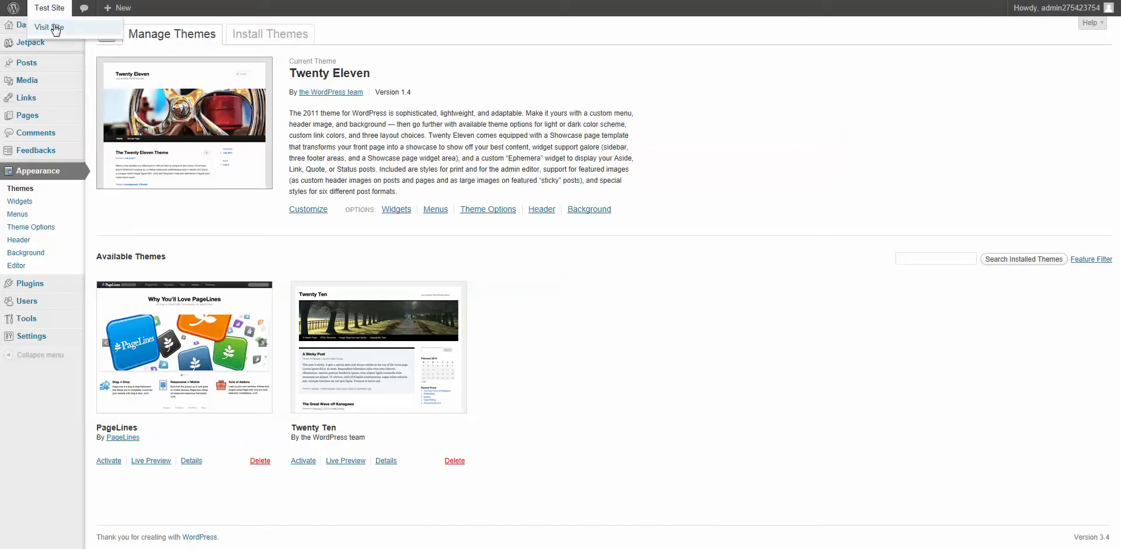
pyautogui.click(54, 28)
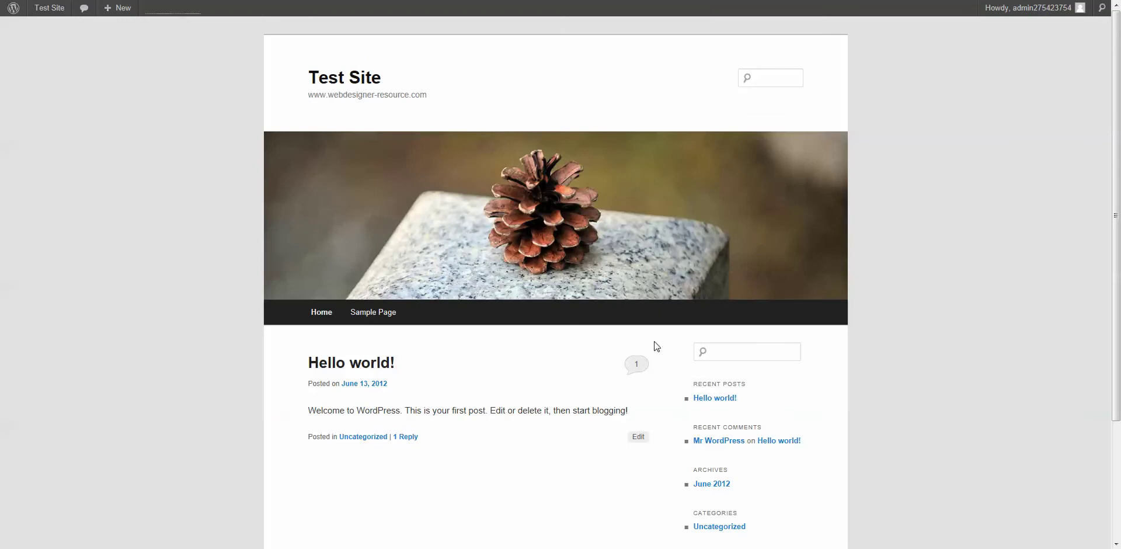
pyautogui.moveTo(51, 11)
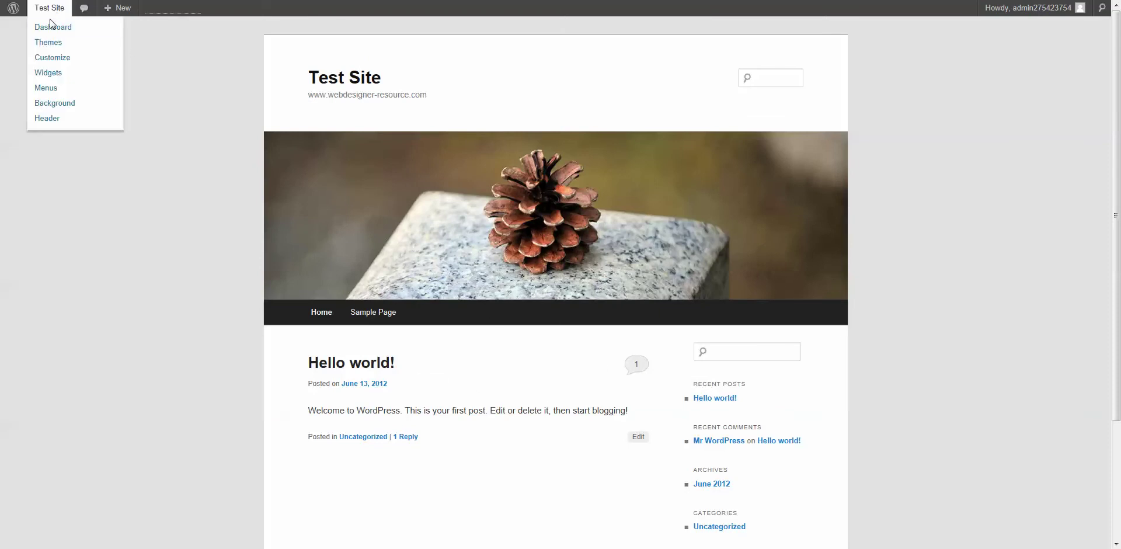
pyautogui.click(50, 29)
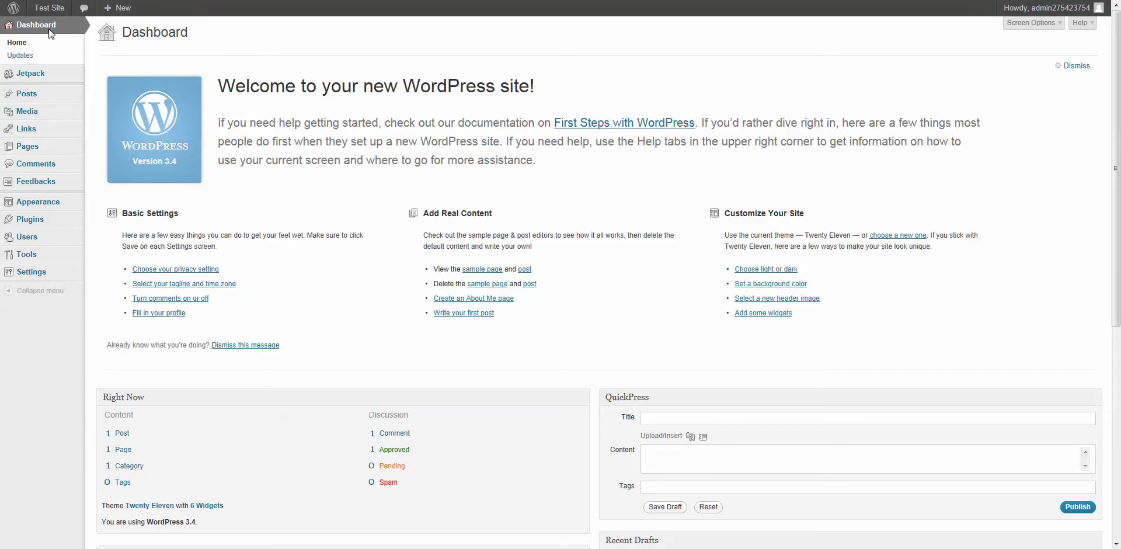
# - Search the plugin directory for "woocommerce" to find a new plugin to add
pyautogui.moveTo(59, 226)
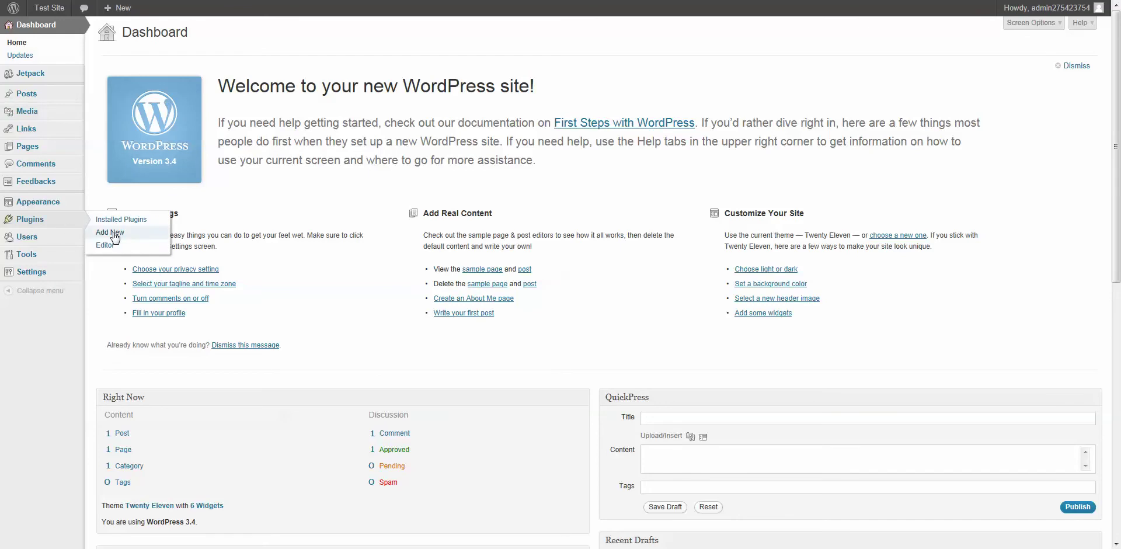
pyautogui.click(113, 232)
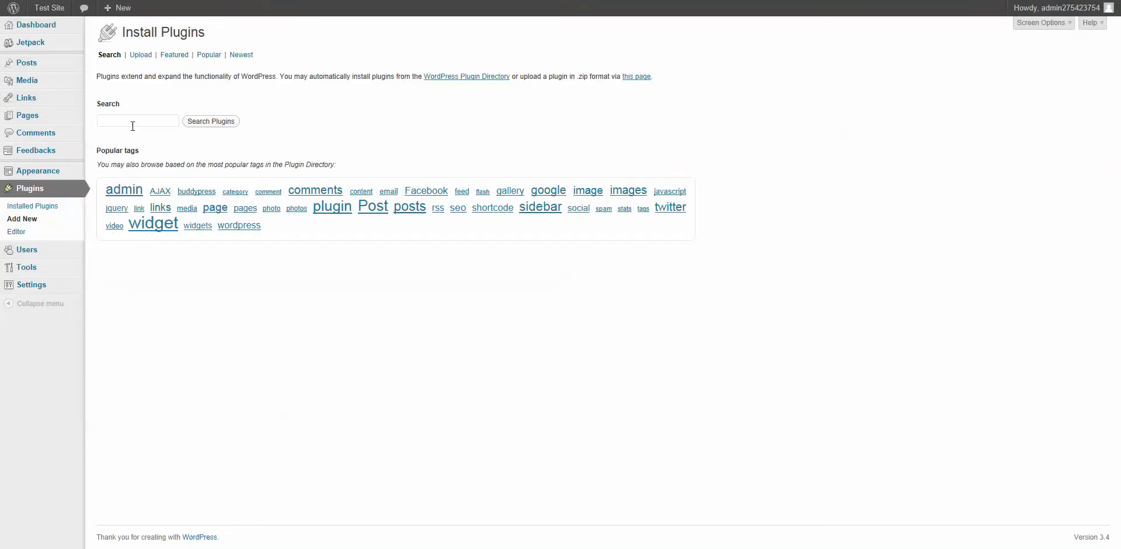
pyautogui.click(133, 121)
pyautogui.write('woocommerce')
pyautogui.click(211, 123)
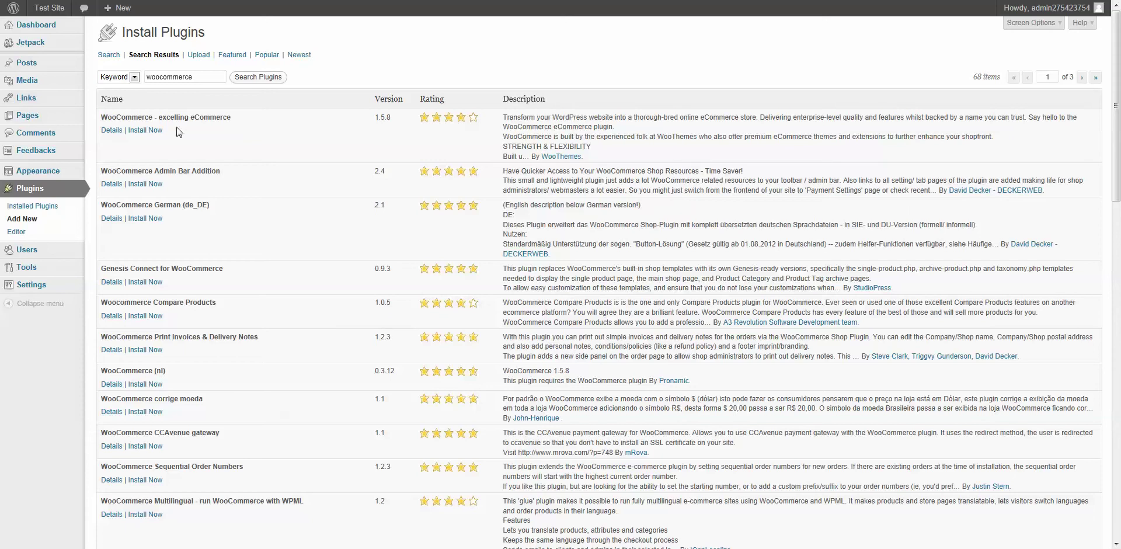
# - Install and activate the "WooCommerce - excelling eCommerce" plugin, including its WooCommerce pages
pyautogui.click(137, 131)
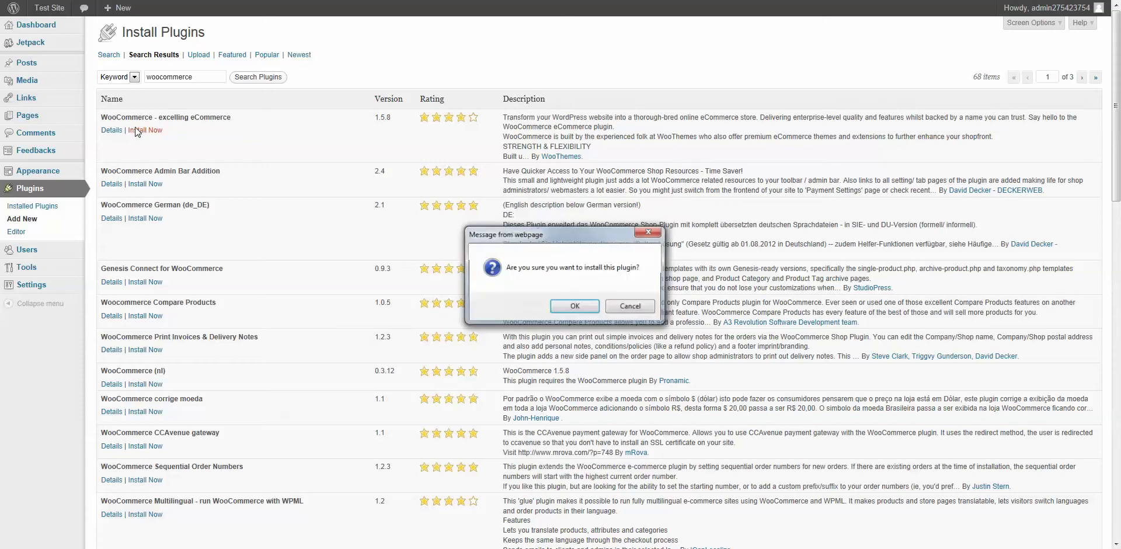
pyautogui.click(586, 309)
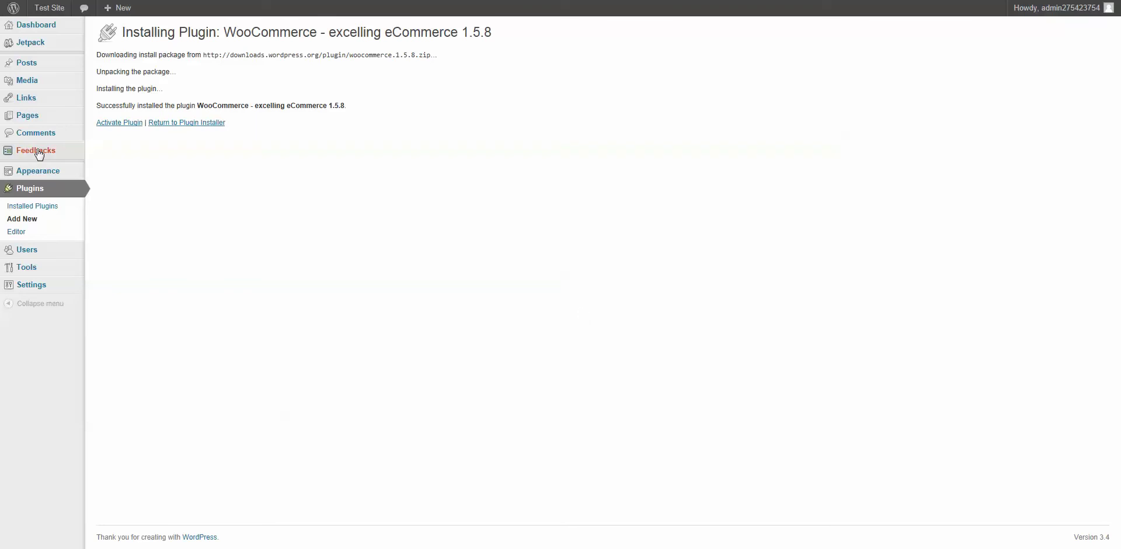
pyautogui.click(123, 124)
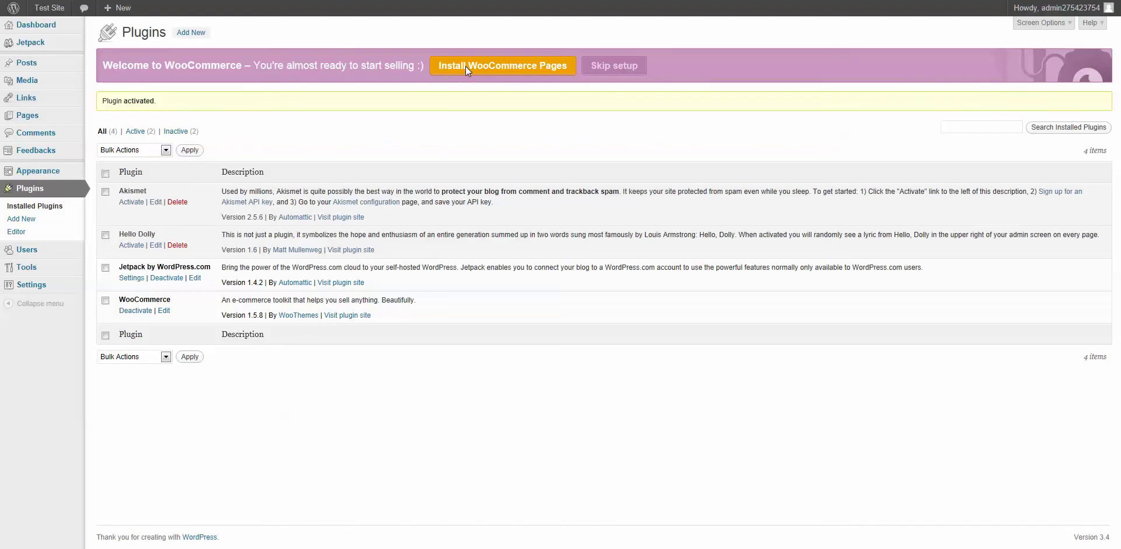
pyautogui.click(465, 66)
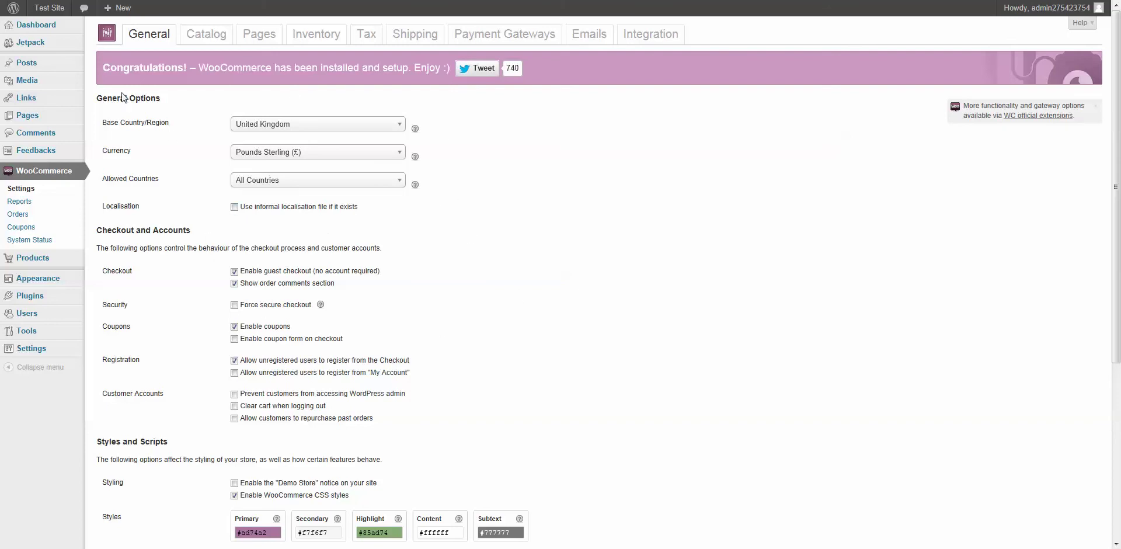
# - View the live site's navigation menu and open its Shop page
pyautogui.moveTo(49, 8)
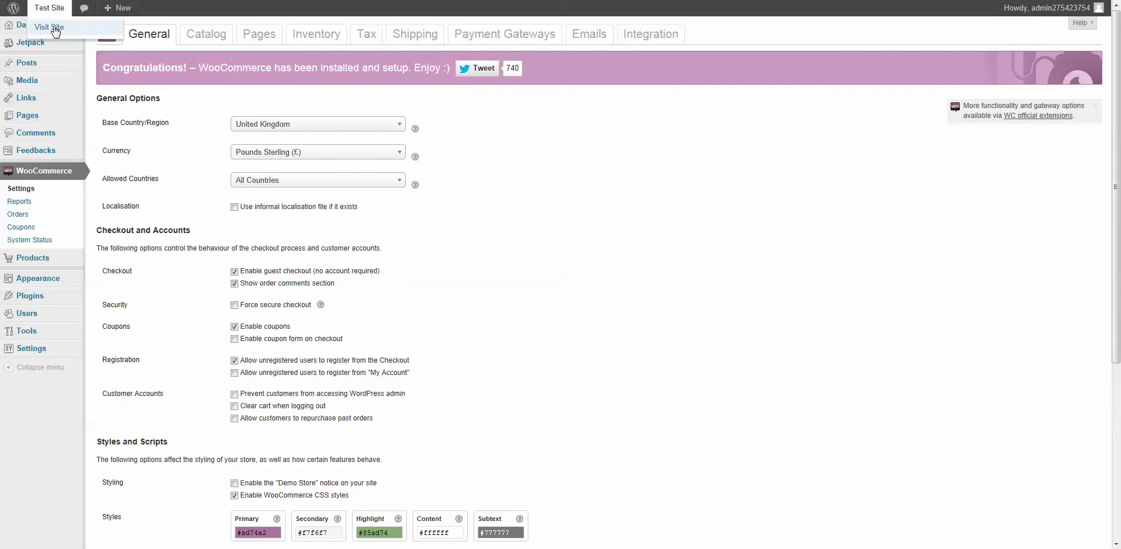
pyautogui.click(55, 28)
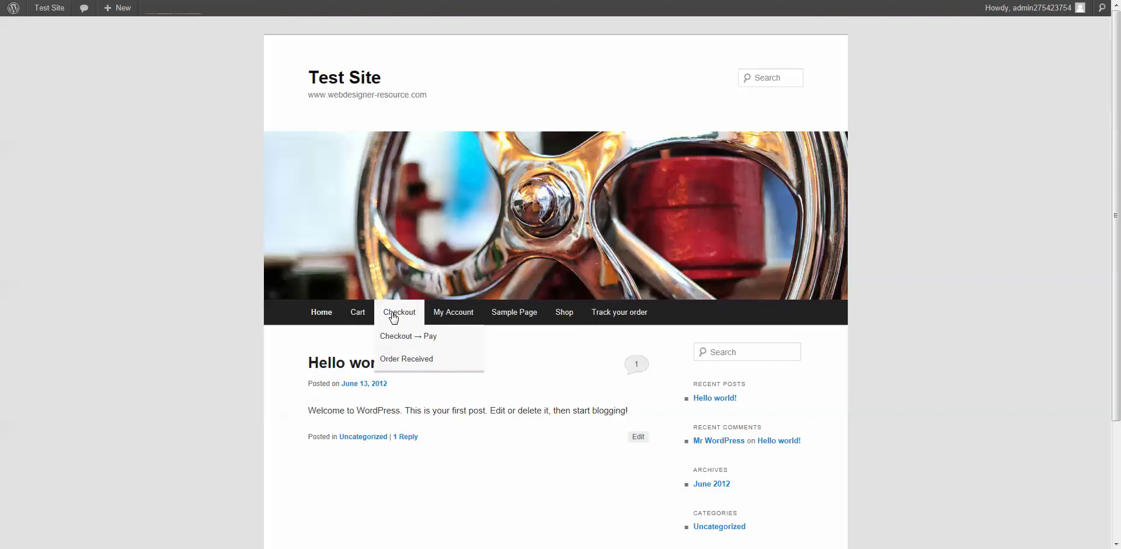
pyautogui.moveTo(444, 318)
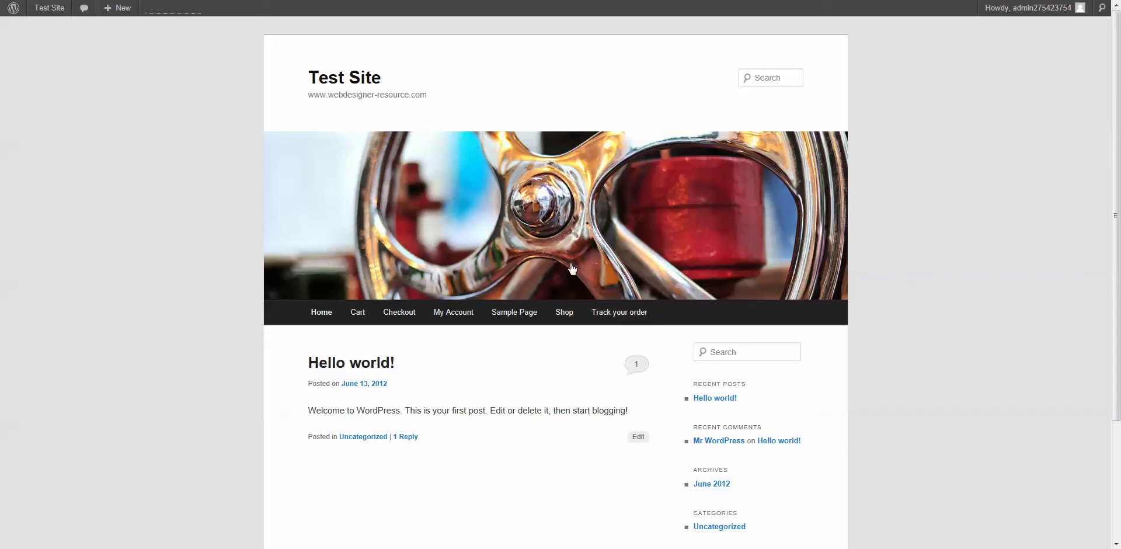
pyautogui.click(559, 311)
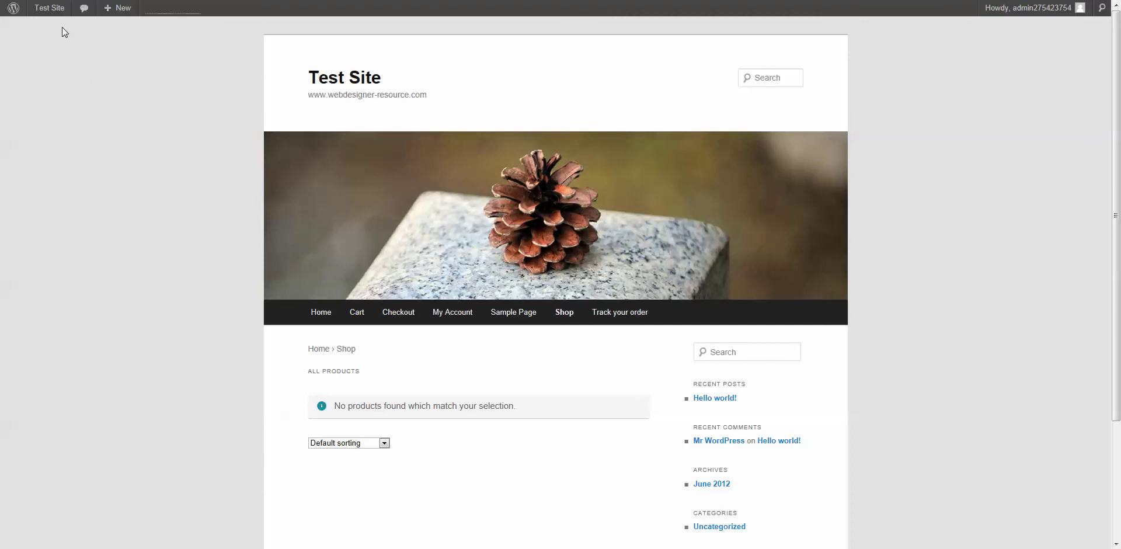
# - Activate the installed PageLines theme from the site's theme management page
pyautogui.moveTo(47, 7)
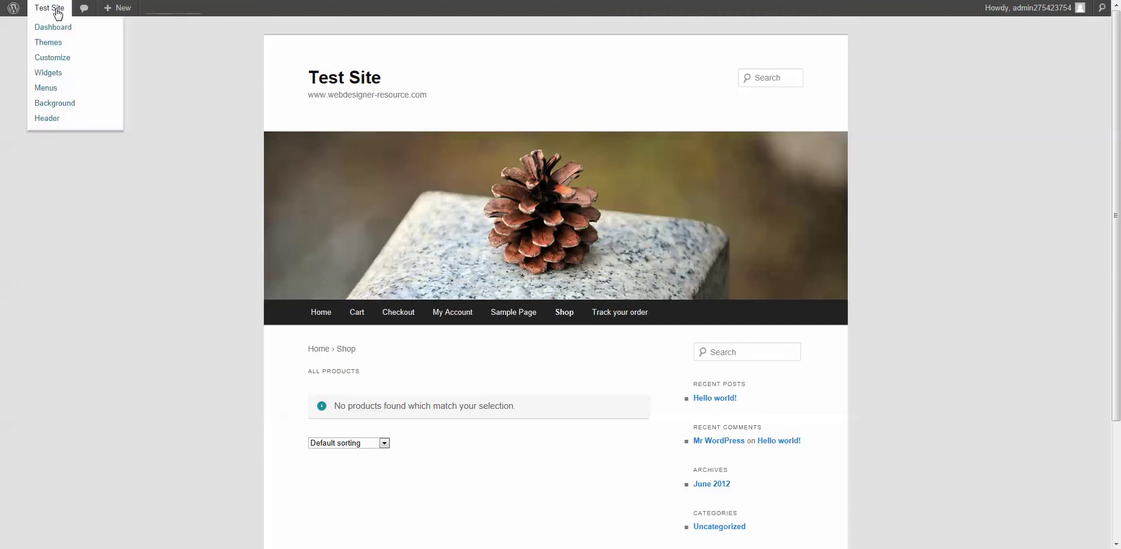
pyautogui.click(50, 43)
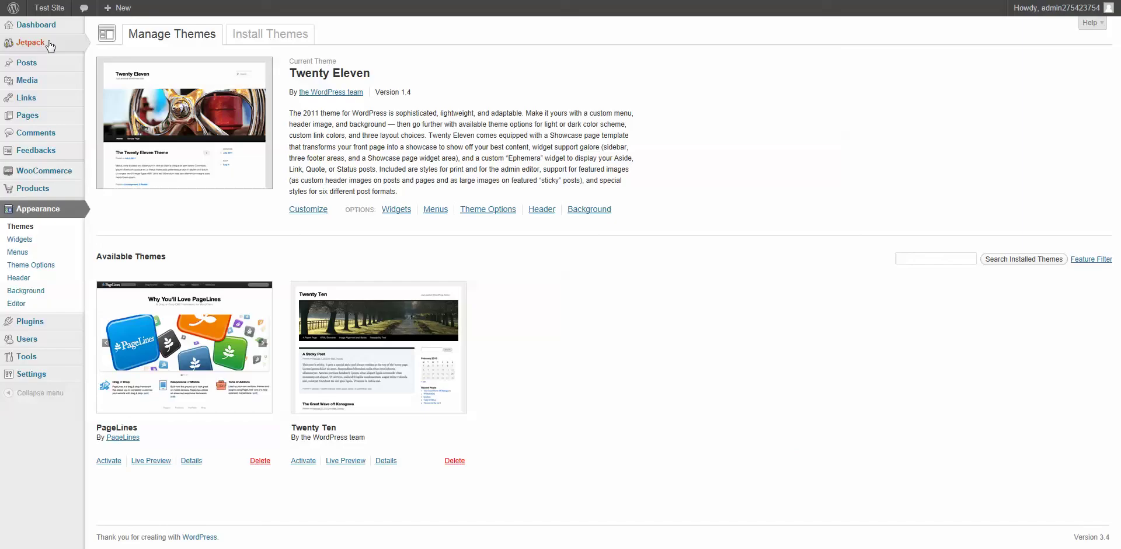
pyautogui.click(109, 461)
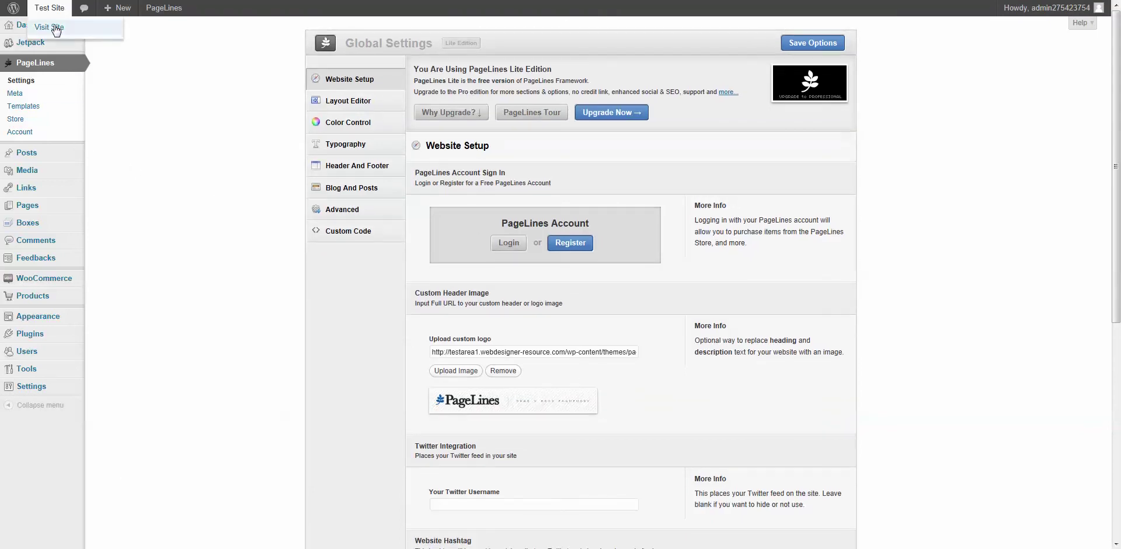
# - View the live site in the PageLines theme and check its Cart and Shop pages
pyautogui.click(57, 28)
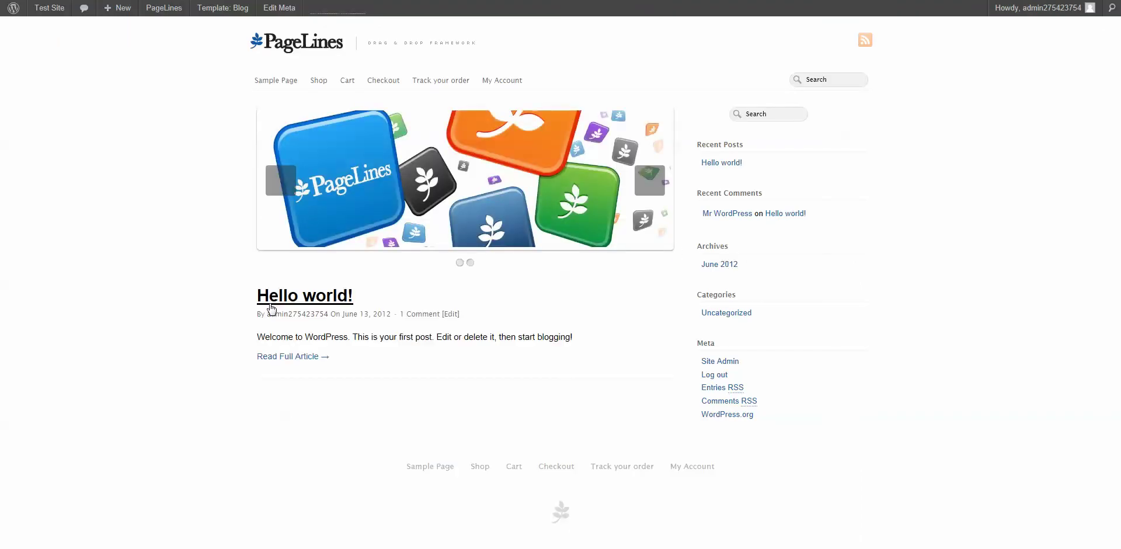
pyautogui.click(347, 83)
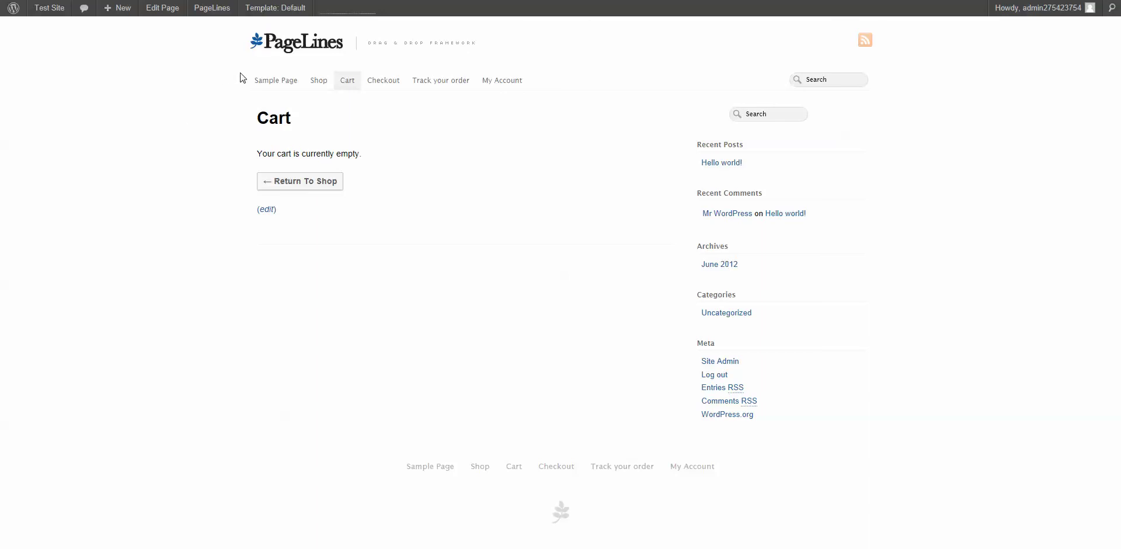
pyautogui.click(323, 86)
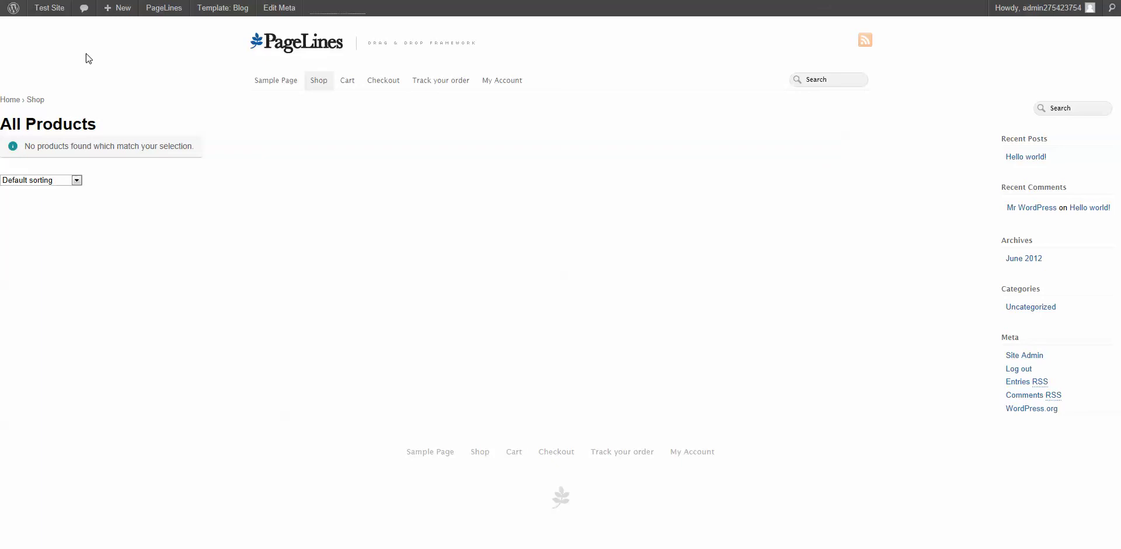
# - Open the theme management area in the site admin and bring up the page for installing new themes
pyautogui.moveTo(54, 13)
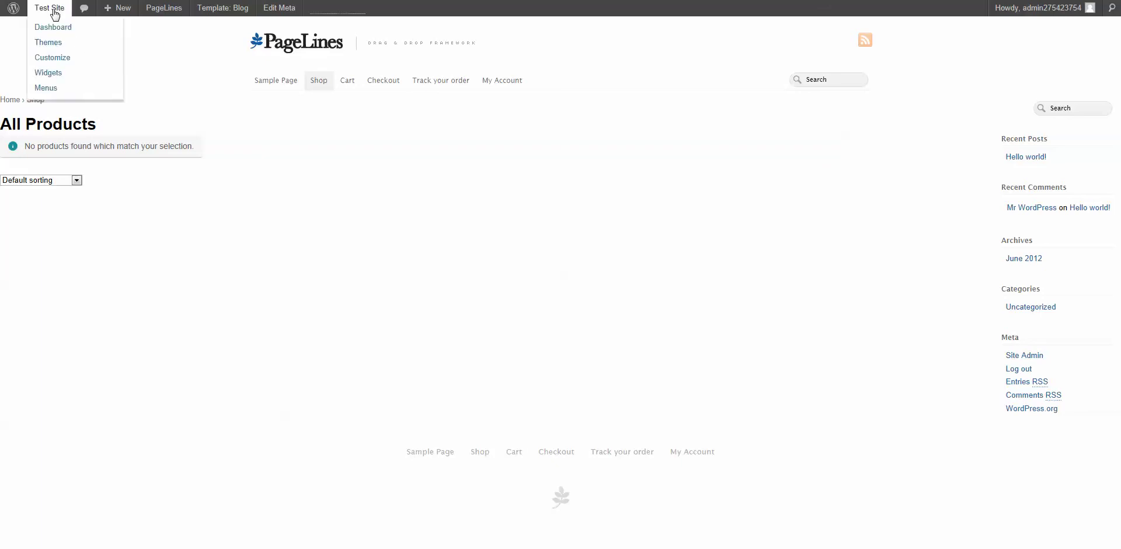
pyautogui.click(53, 42)
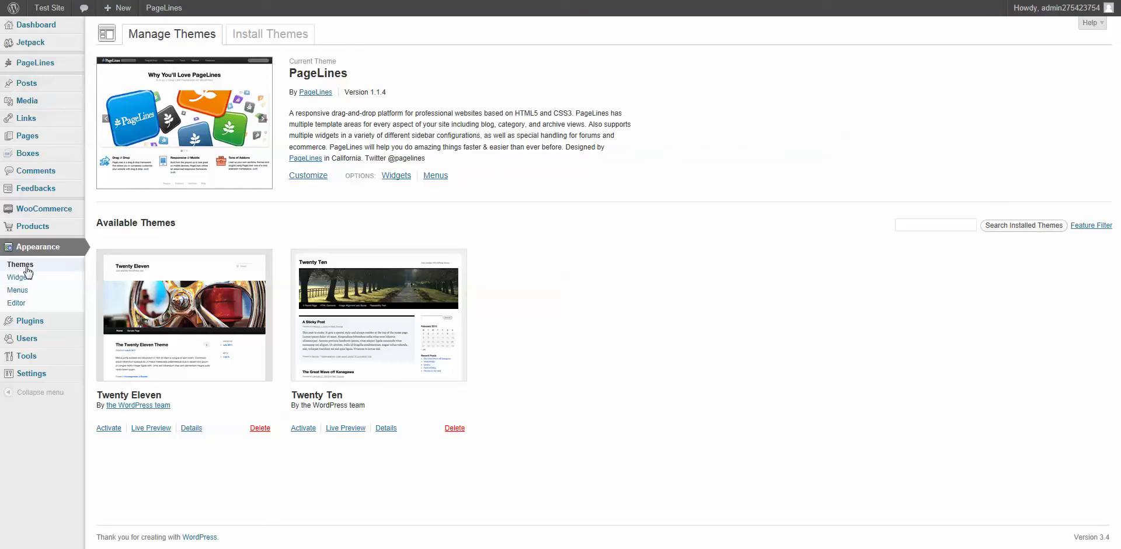
pyautogui.click(272, 38)
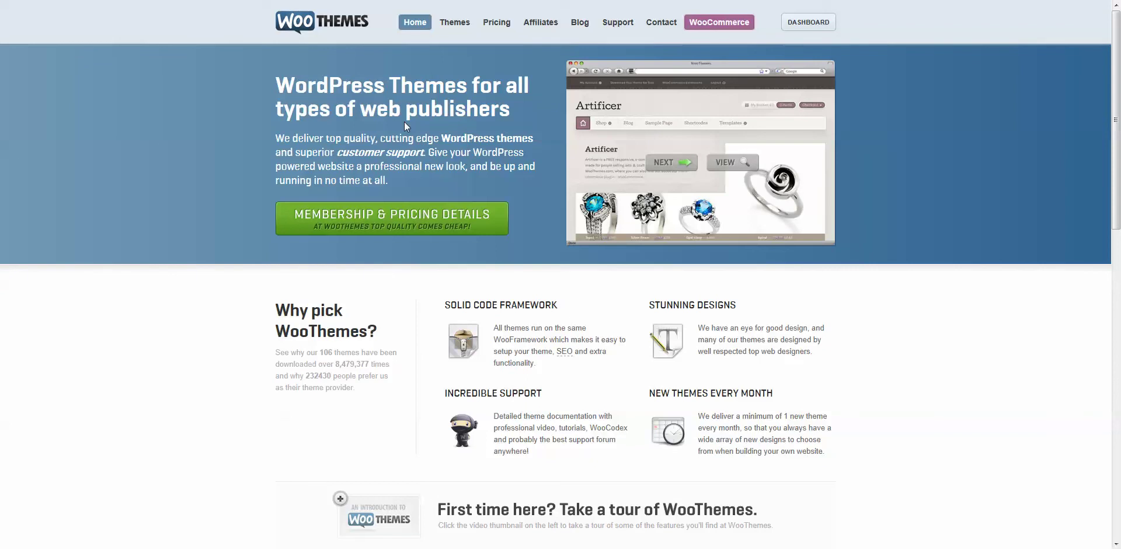
# - Filter the WooThemes gallery by free themes and open the details page of the Wootique theme
pyautogui.click(455, 27)
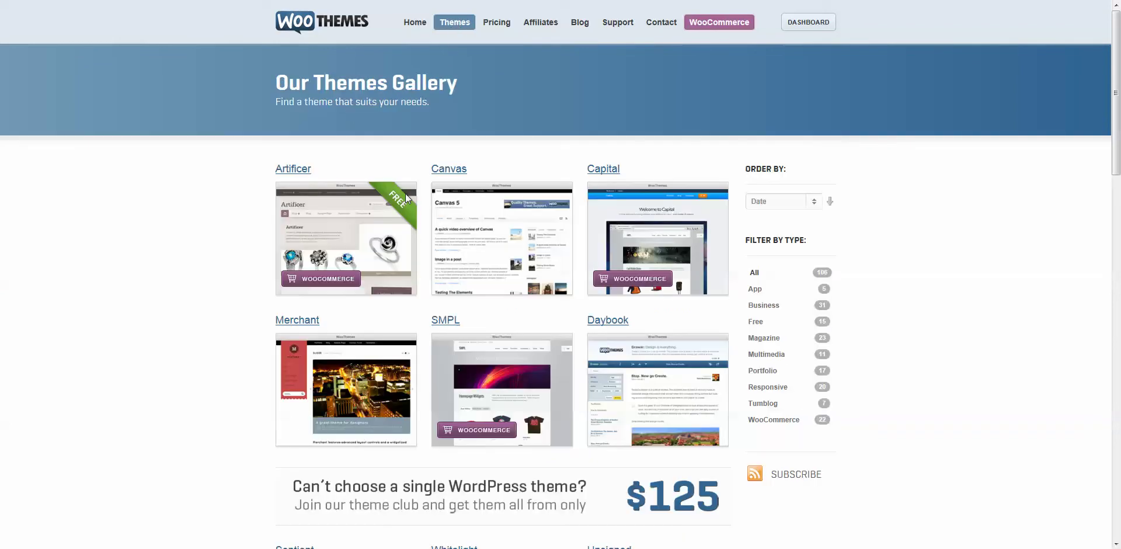
pyautogui.click(758, 322)
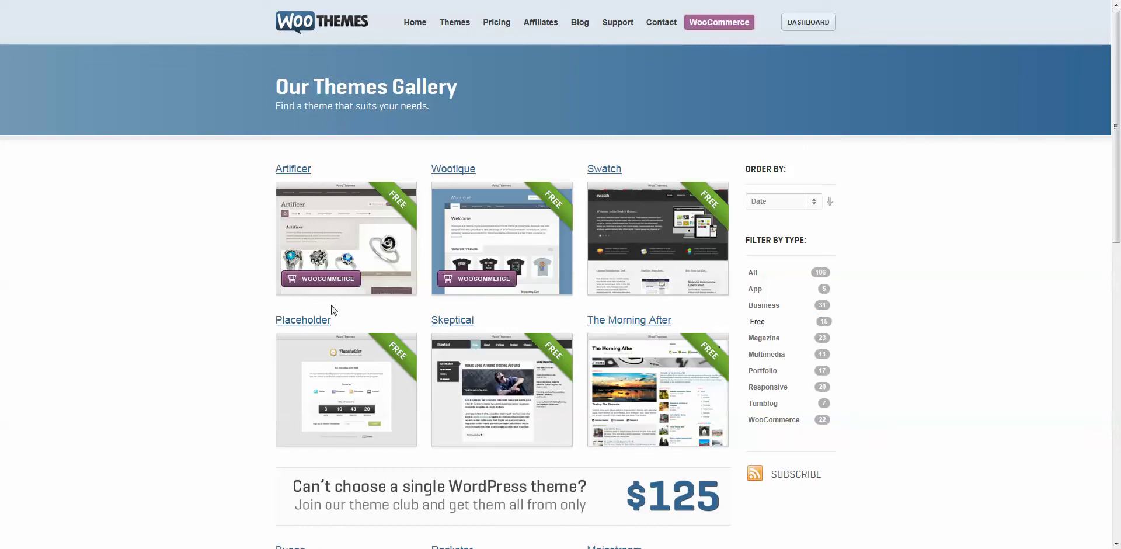
pyautogui.moveTo(362, 223)
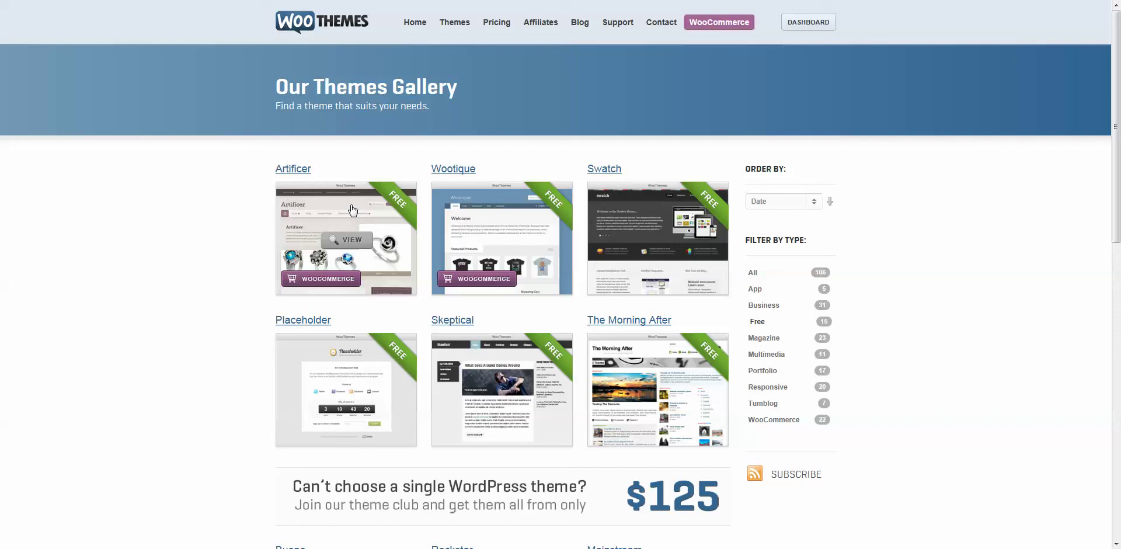
pyautogui.moveTo(497, 198)
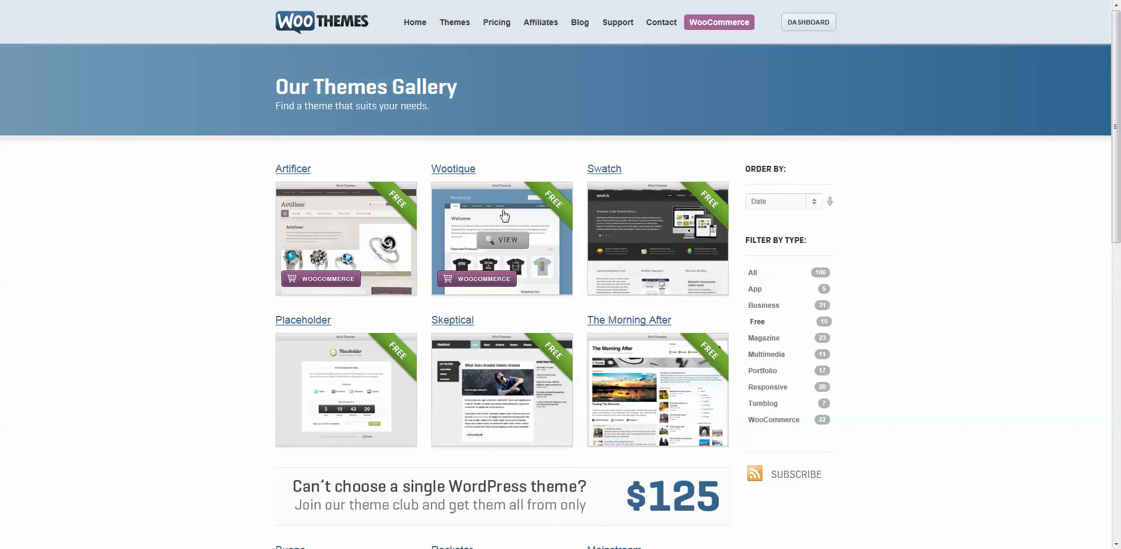
pyautogui.click(504, 216)
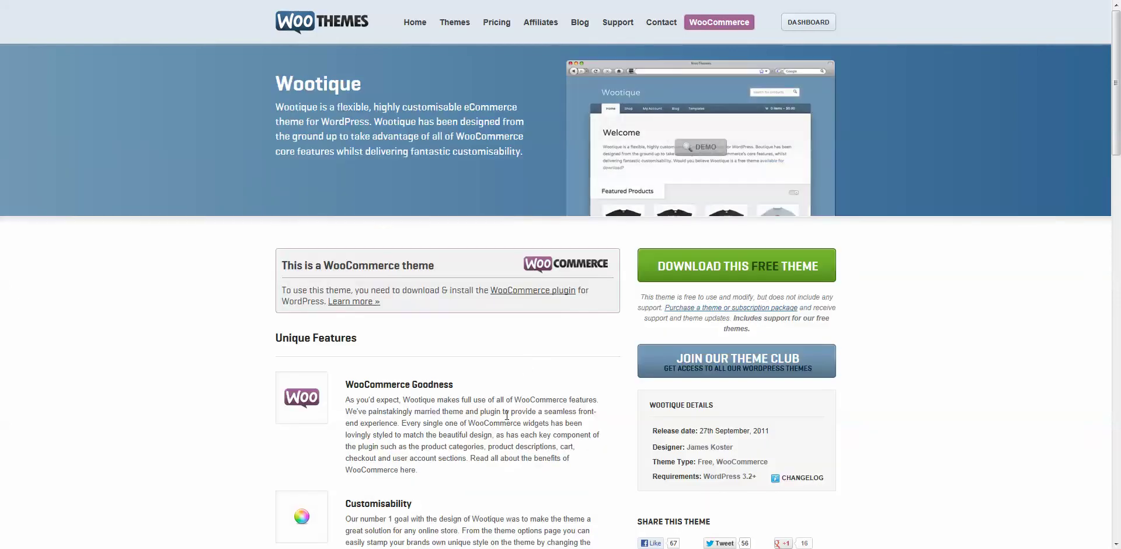
# - Review the Wootique details page, start the free theme download and dismiss the download prompt
pyautogui.scroll(-5, 531, 428)
pyautogui.scroll(7, 531, 427)
pyautogui.click(748, 262)
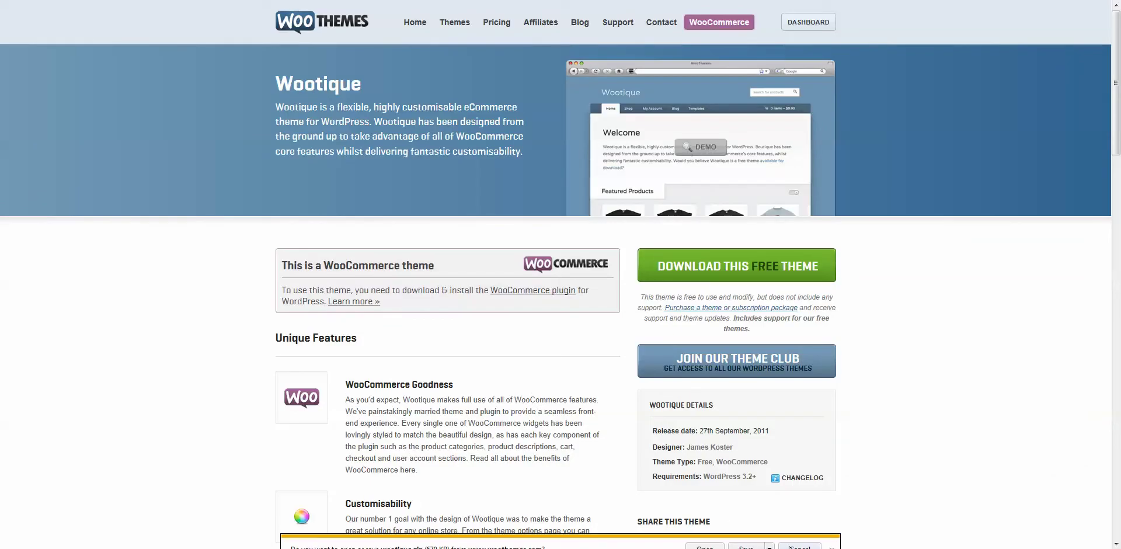
pyautogui.click(798, 546)
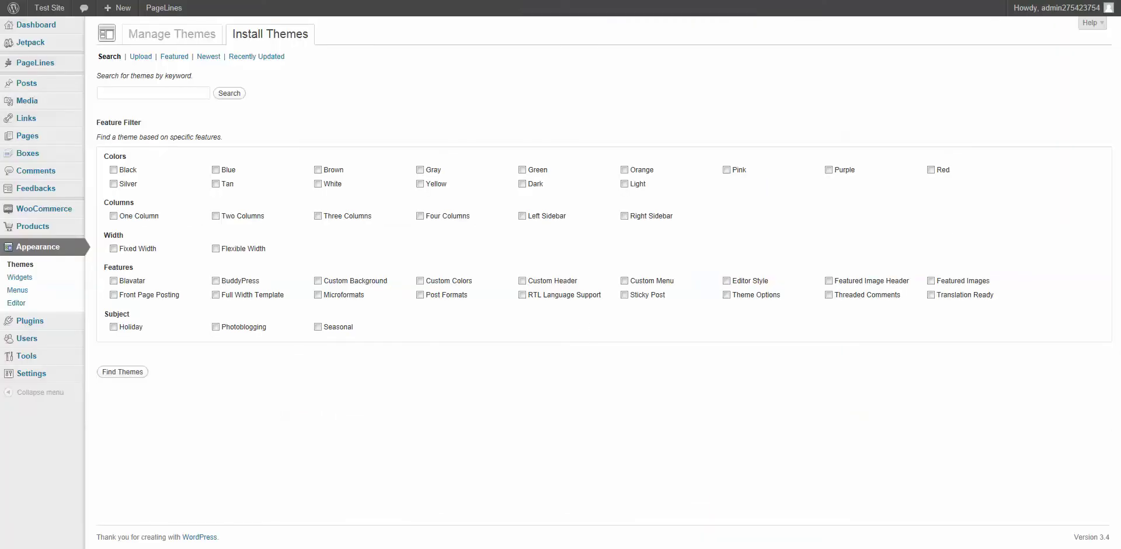
# - Switch to the WordPress theme upload page and install the theme from the file wootique.zip
pyautogui.click(141, 57)
pyautogui.click(198, 123)
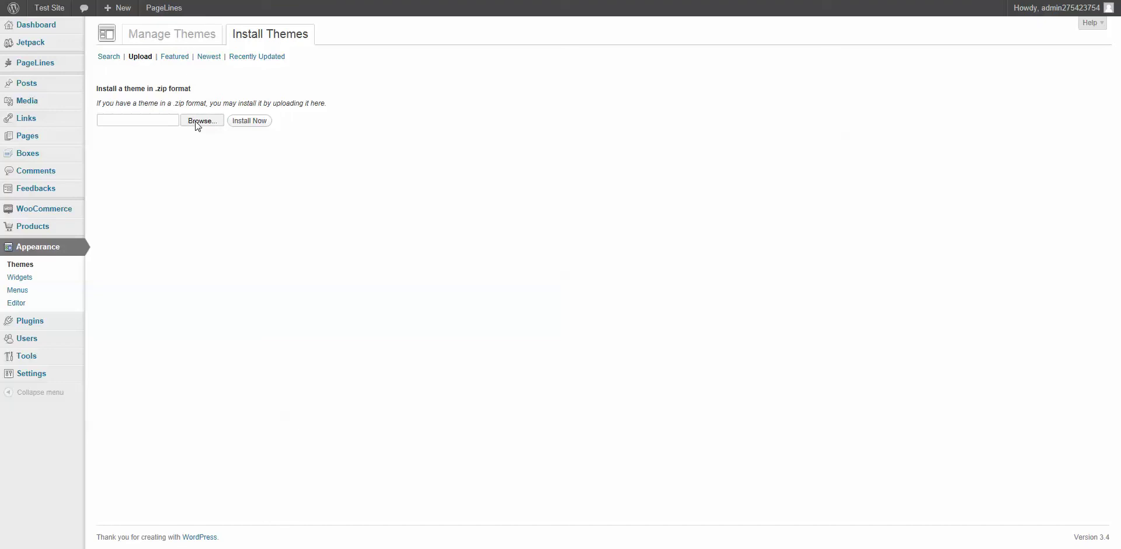
pyautogui.doubleClick(126, 36)
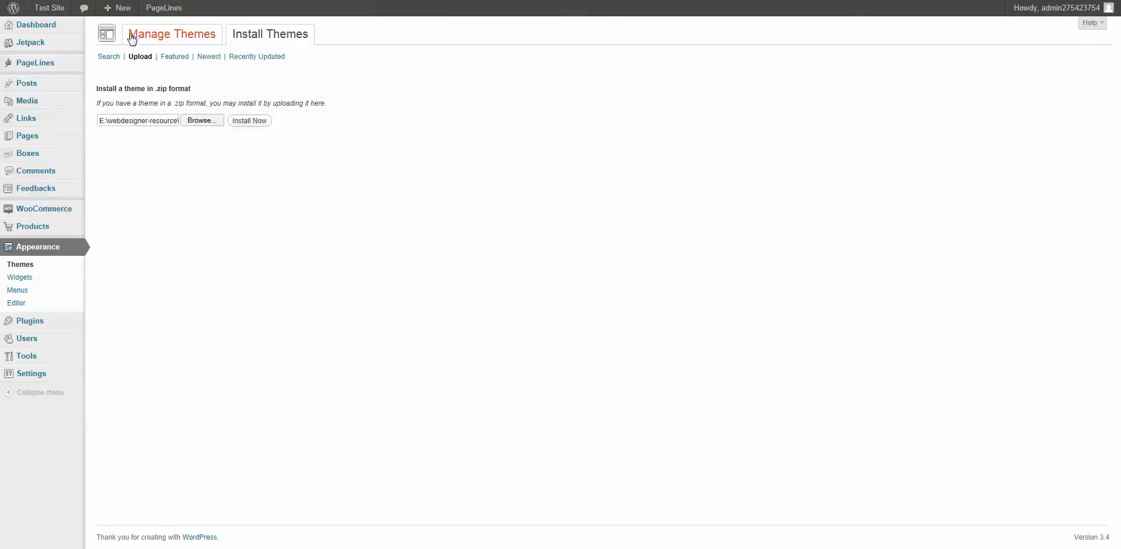
pyautogui.click(251, 121)
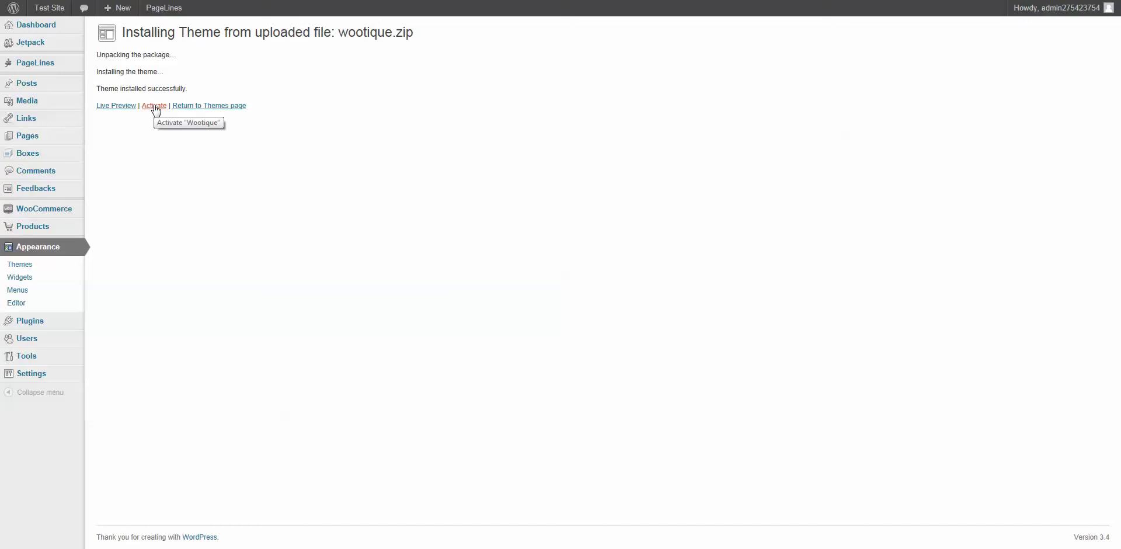
# - Activate the Wootique theme, then visit the live site to check its Shop page and return to the home page
pyautogui.click(155, 106)
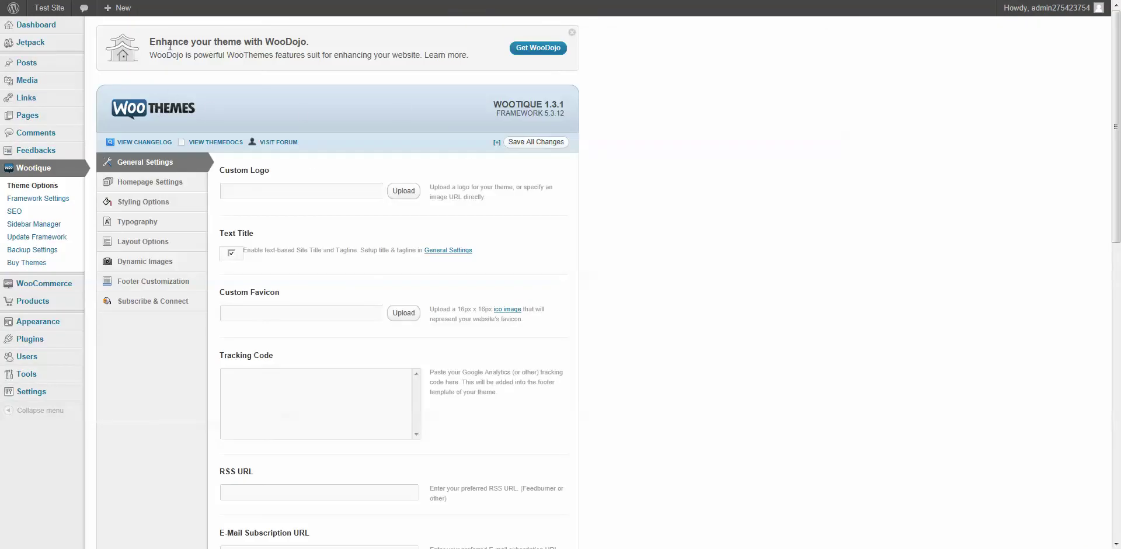
pyautogui.moveTo(52, 9)
pyautogui.click(51, 27)
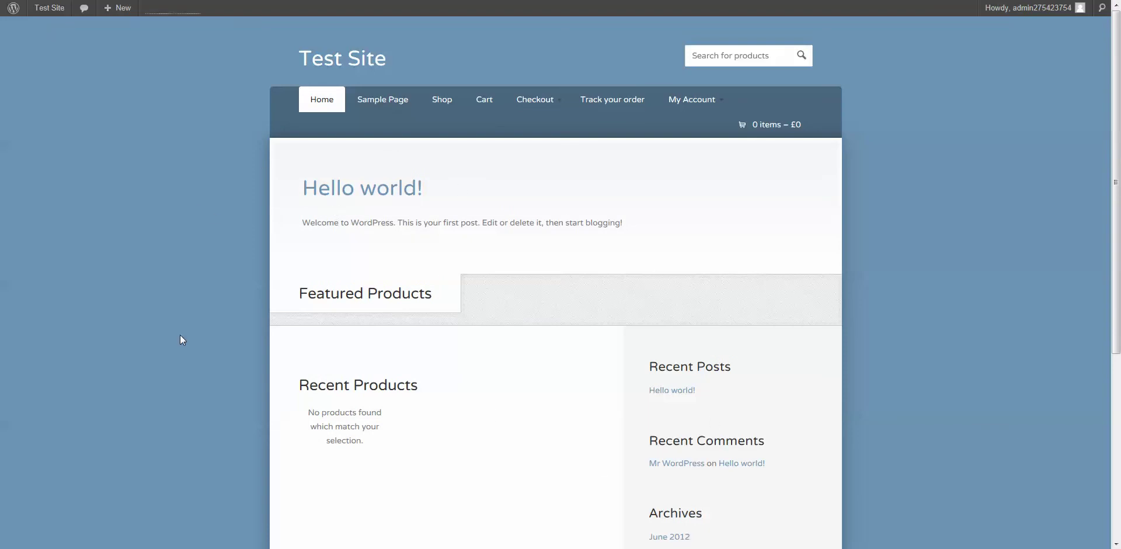
pyautogui.click(444, 105)
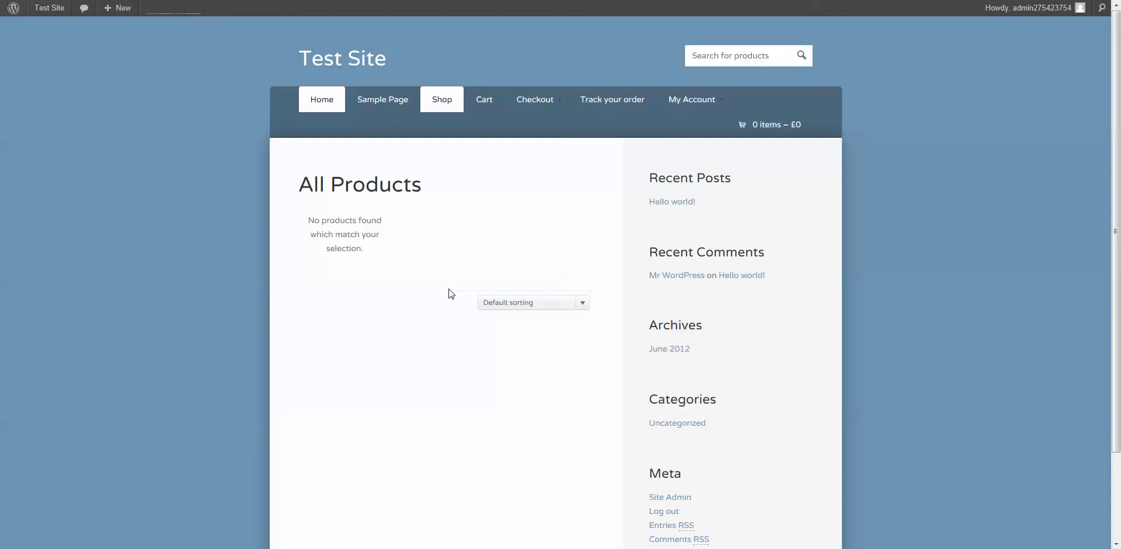
pyautogui.click(327, 102)
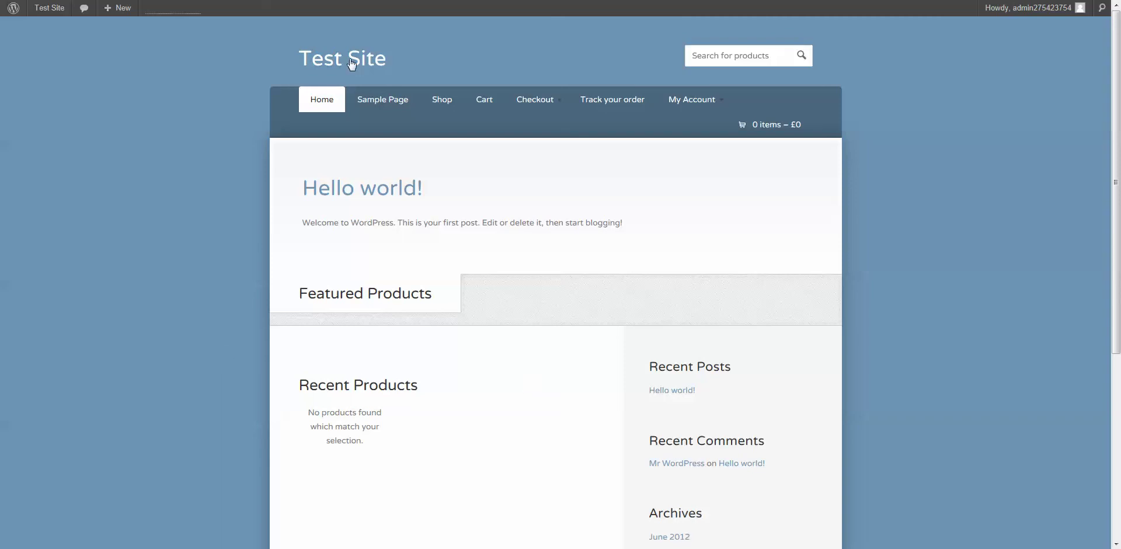
# - Review the available WooCommerce and Woo widgets on the site's widget management page, then return to the live site
pyautogui.moveTo(50, 12)
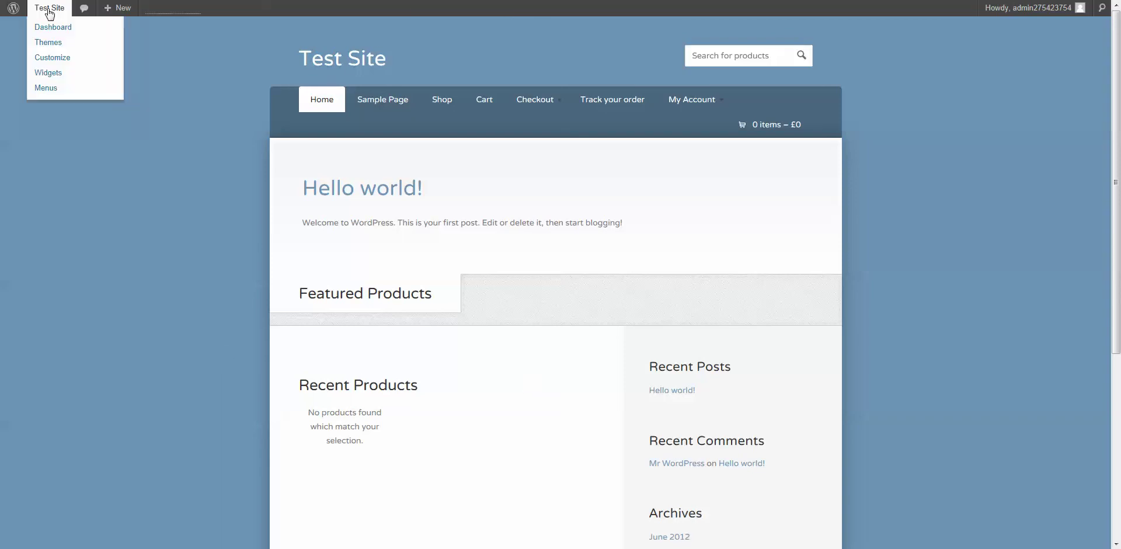
pyautogui.click(47, 74)
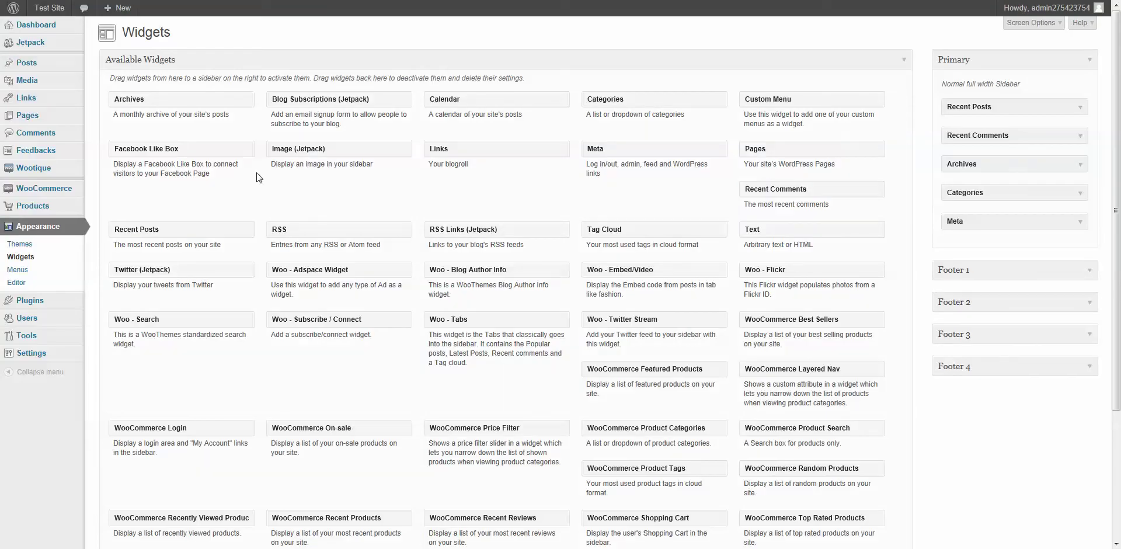
pyautogui.scroll(-3, 635, 287)
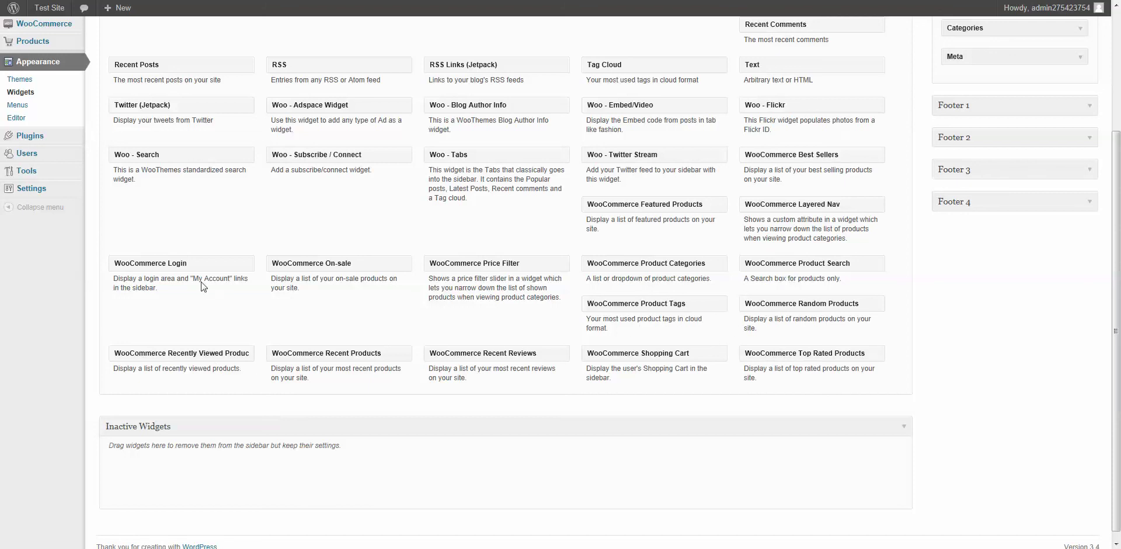
pyautogui.scroll(3, 525, 289)
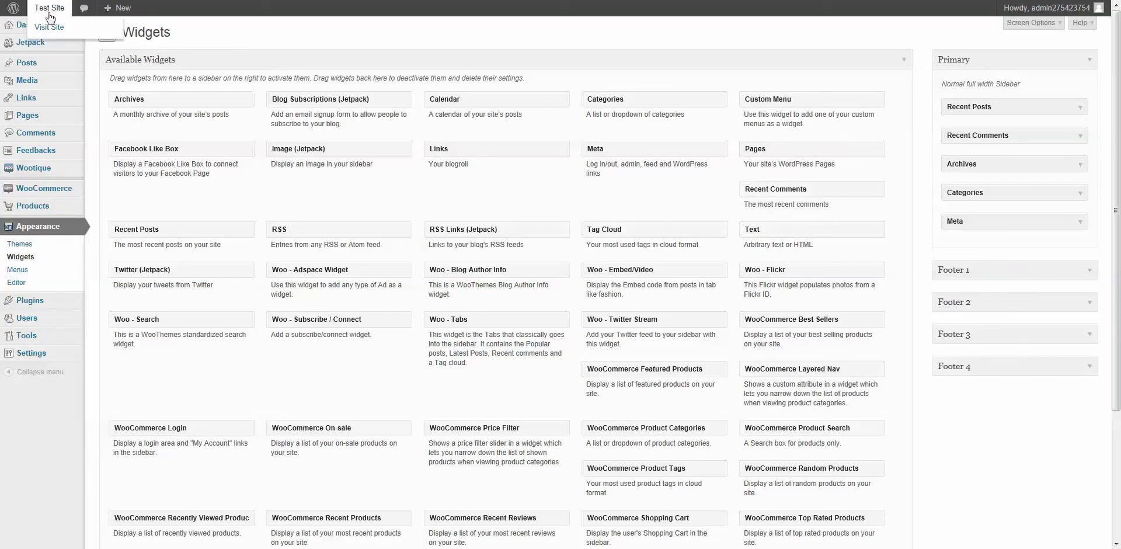
pyautogui.click(50, 27)
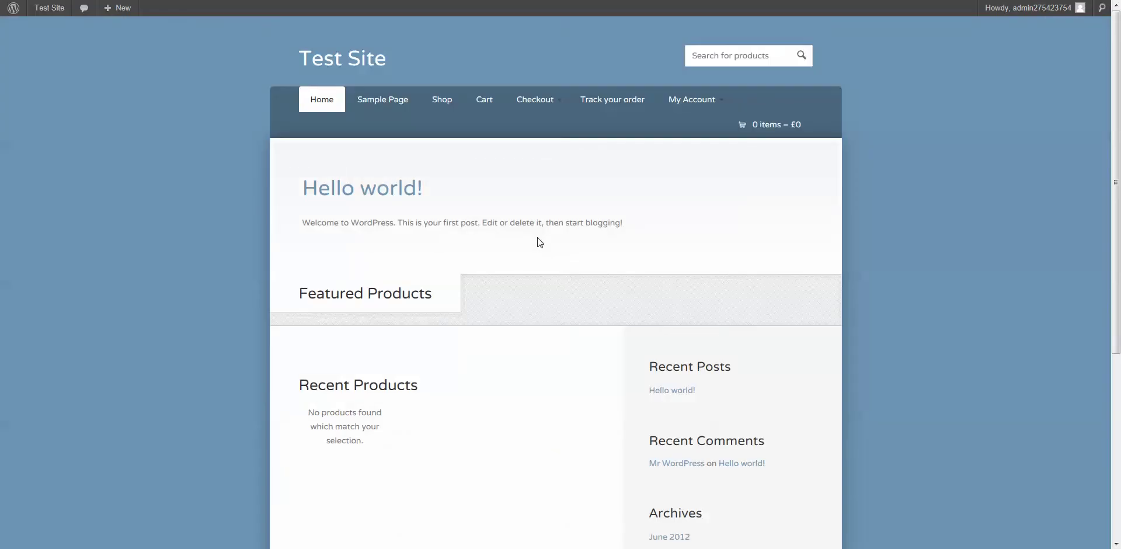